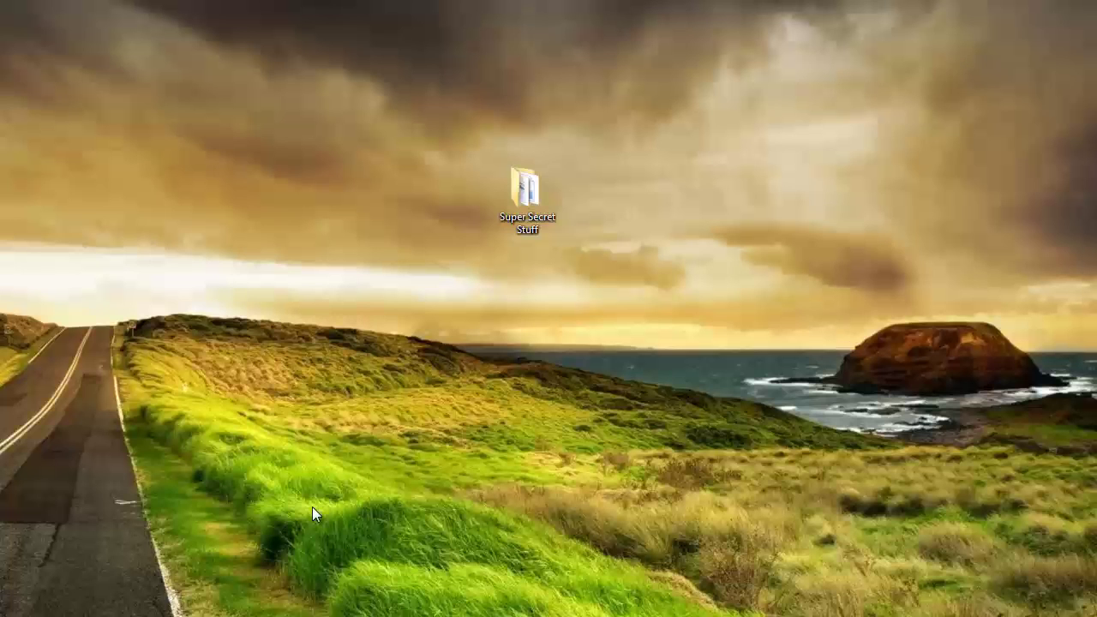
- Open the desktop's Super Secret Stuff folder to list 3, Confidential, password and Top Secret
{"action": "double_click", "coordinate": [523, 189]}
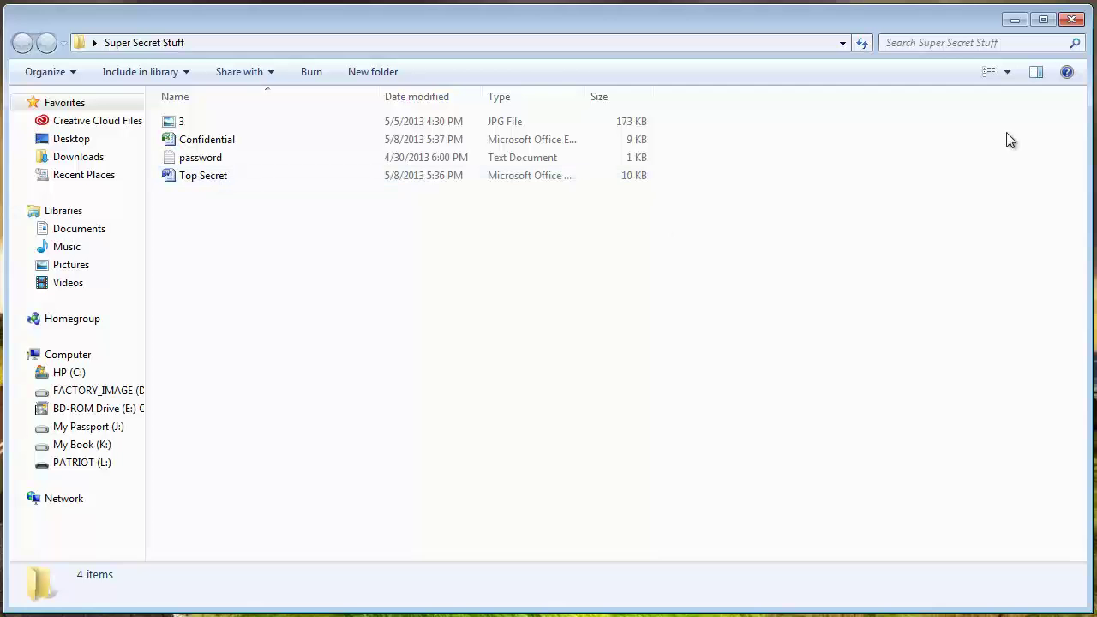
- Minimize the Super Secret Stuff Explorer window to reach the browser
{"action": "left_click", "coordinate": [1011, 26]}
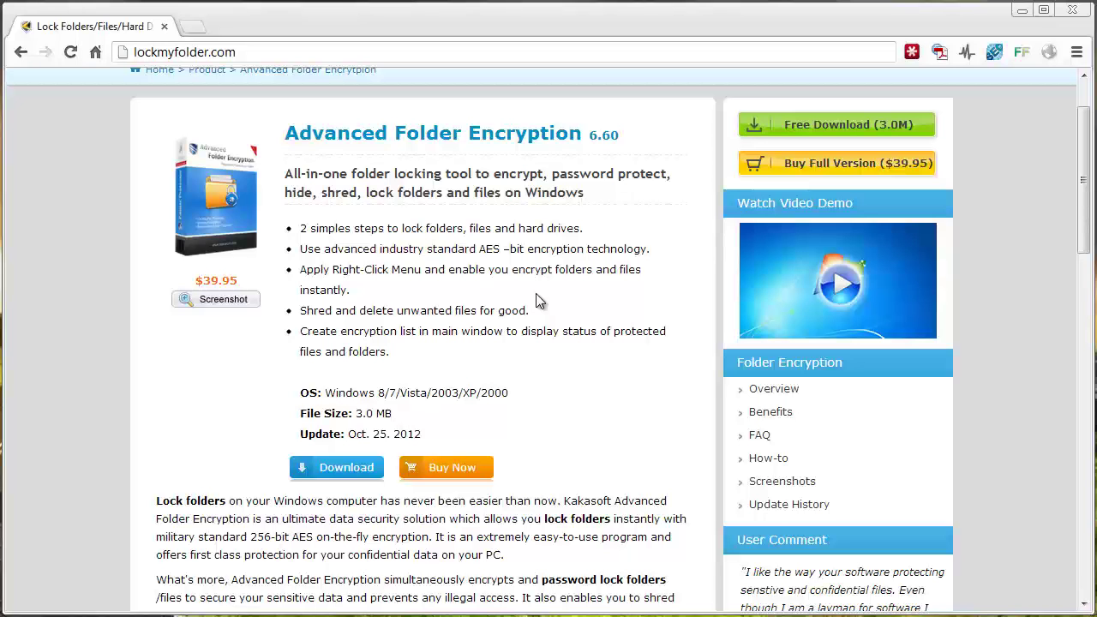
- Minimize the browser, then open and cancel Advanced Folder Encryption's Encrypt File picker
{"action": "left_click", "coordinate": [1022, 12]}
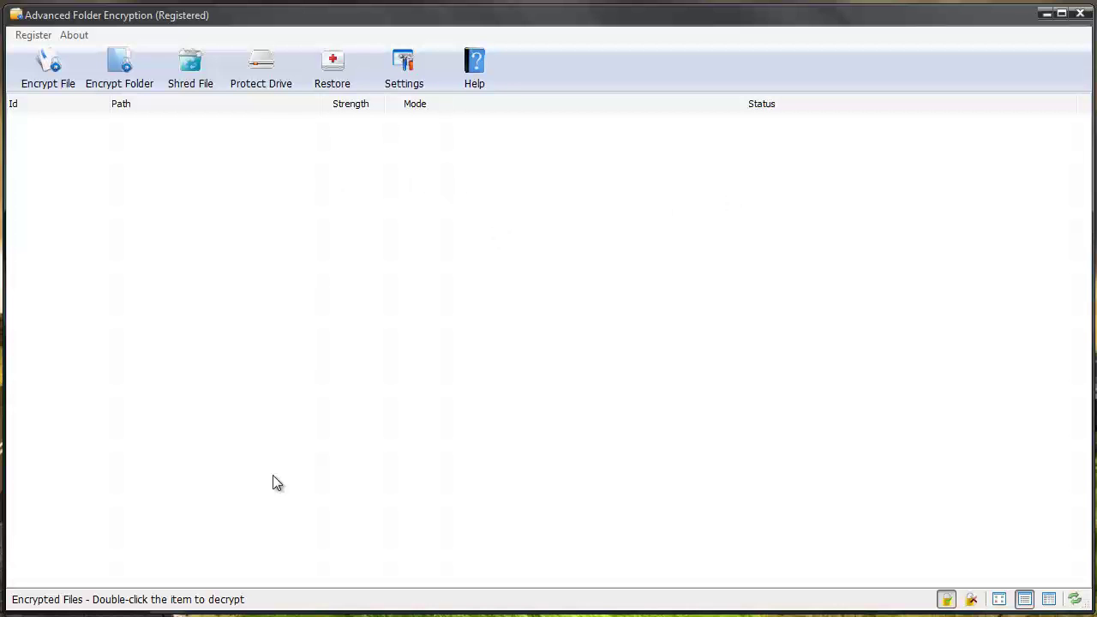
{"action": "left_click", "coordinate": [54, 69]}
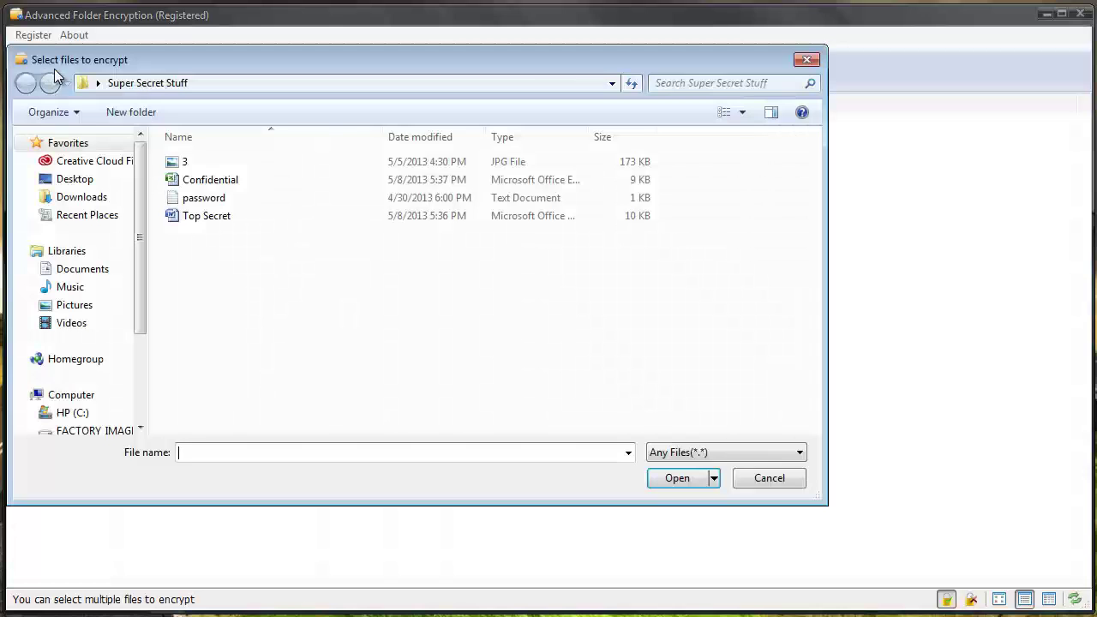
{"action": "left_click", "coordinate": [808, 60]}
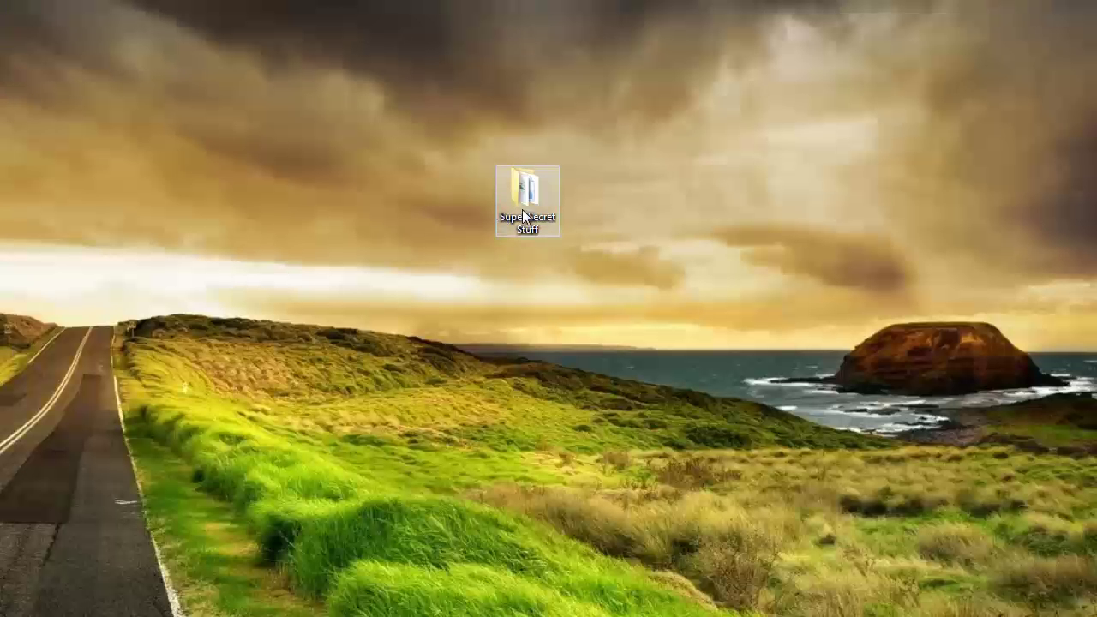
- Open Super Secret Stuff and choose Encrypt(E) from Confidential's context menu
{"action": "left_click", "coordinate": [524, 214]}
{"action": "double_click", "coordinate": [525, 214]}
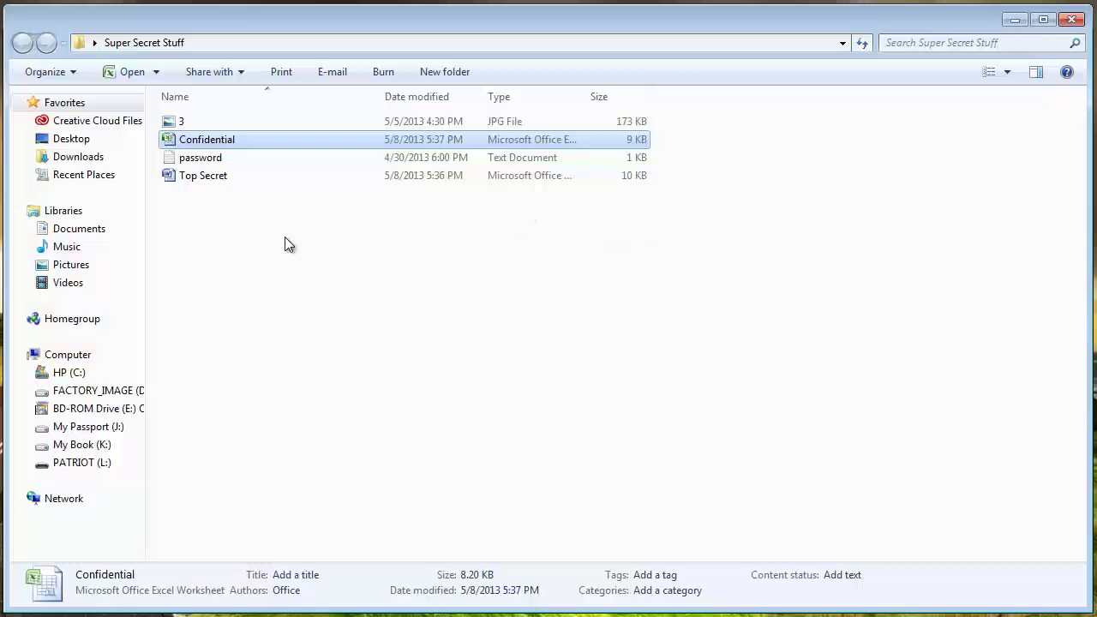
{"action": "right_click", "coordinate": [217, 143]}
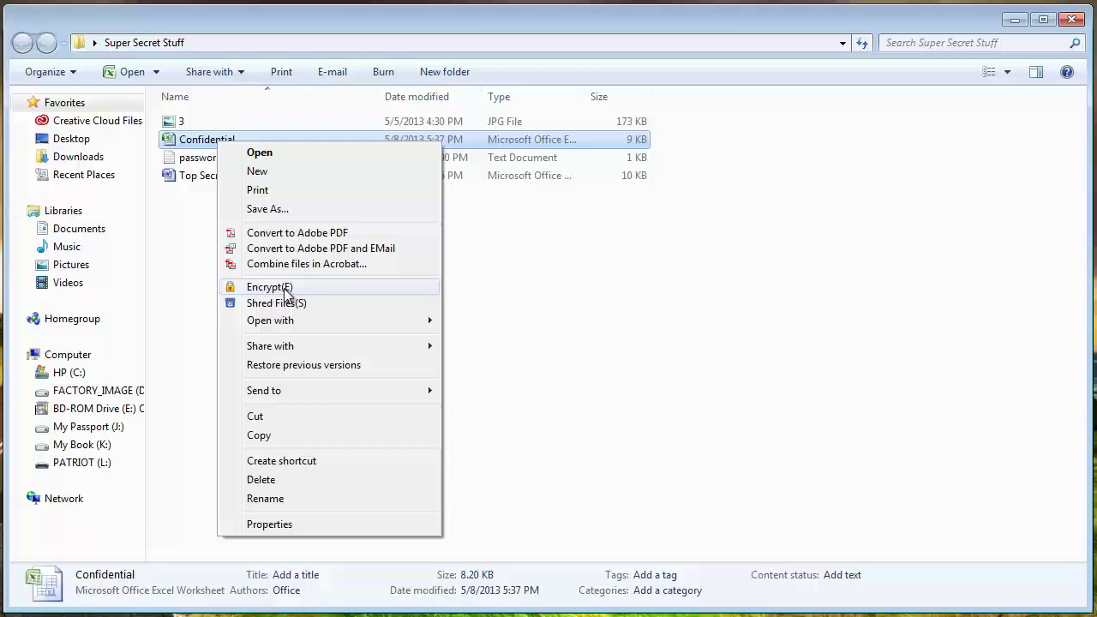
{"action": "left_click", "coordinate": [286, 287]}
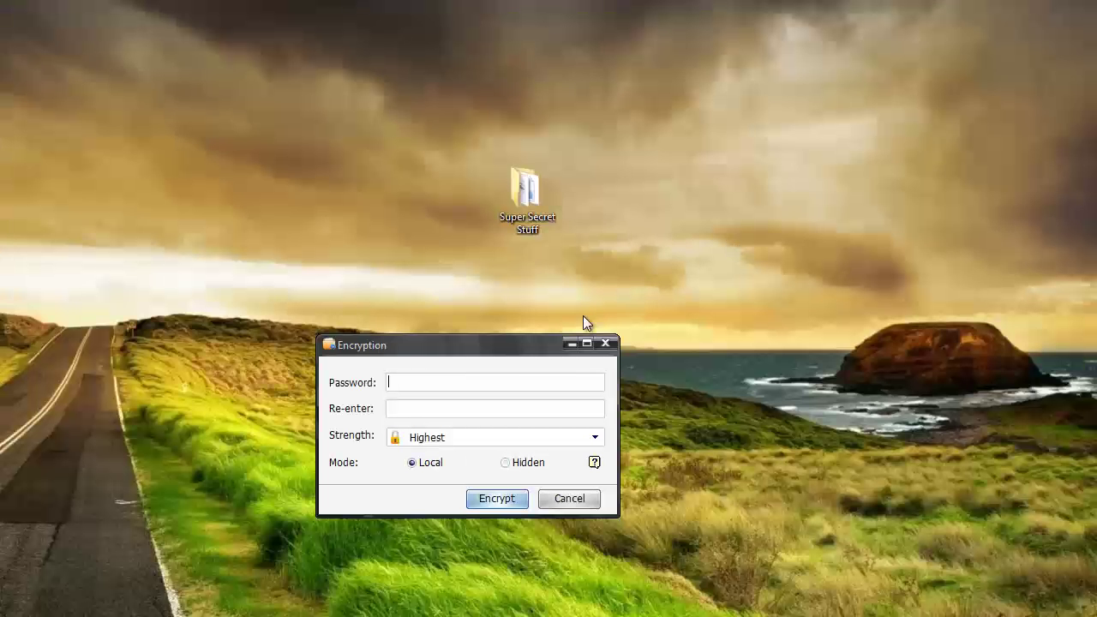
- Encrypt Confidential with a password, keeping Highest strength and Local mode
{"action": "left_click_drag", "start_coordinate": [542, 341], "coordinate": [563, 160]}
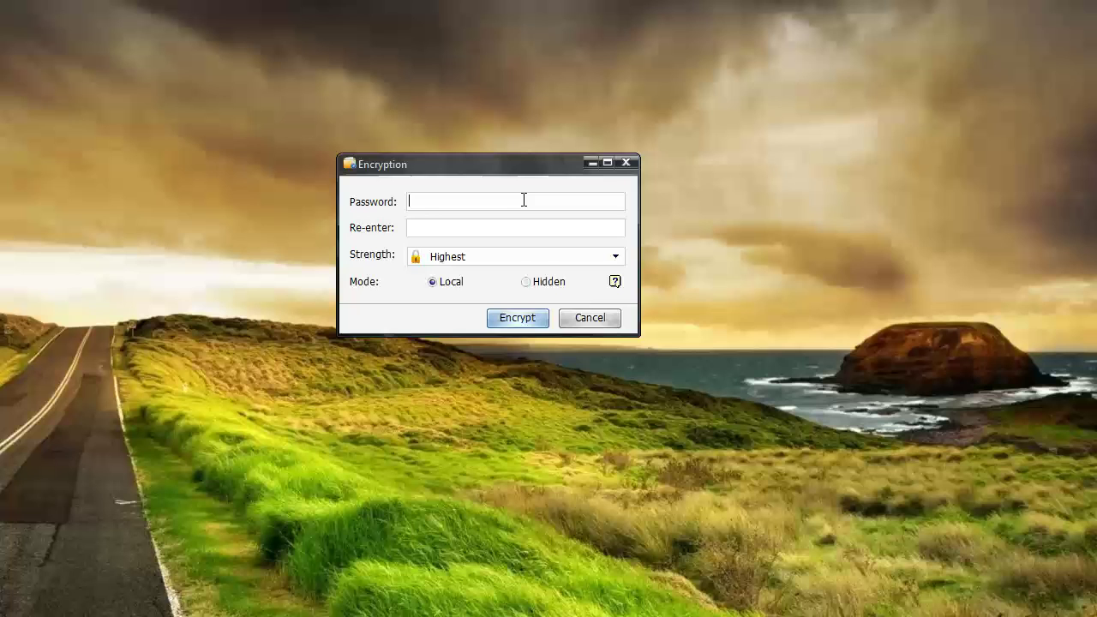
{"action": "type", "text": "••••••"}
{"action": "left_click", "coordinate": [613, 256]}
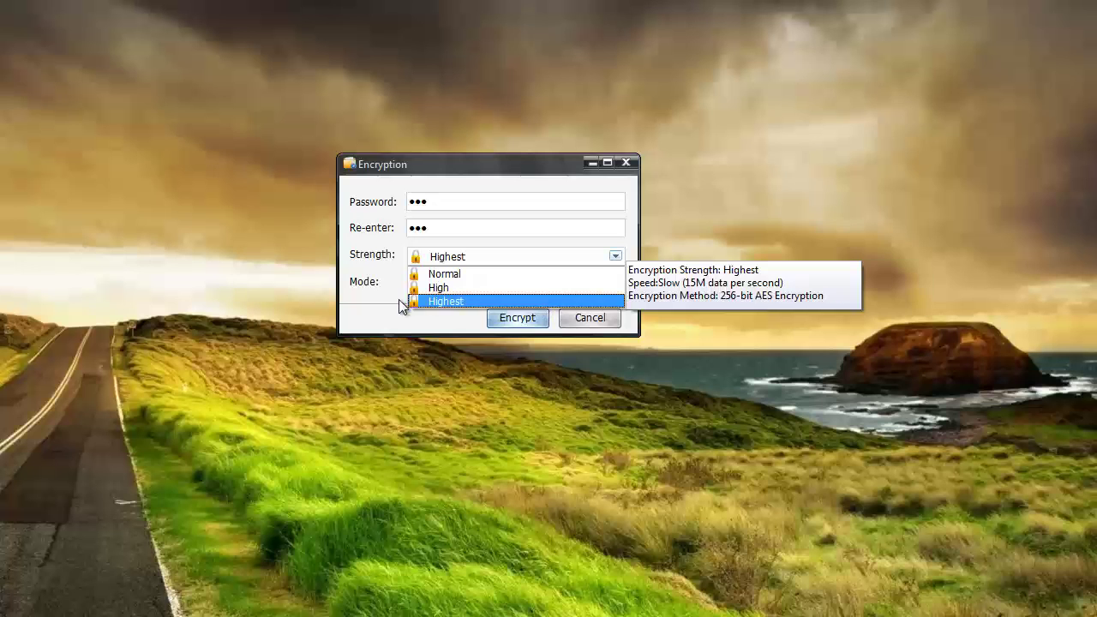
{"action": "left_click", "coordinate": [429, 301]}
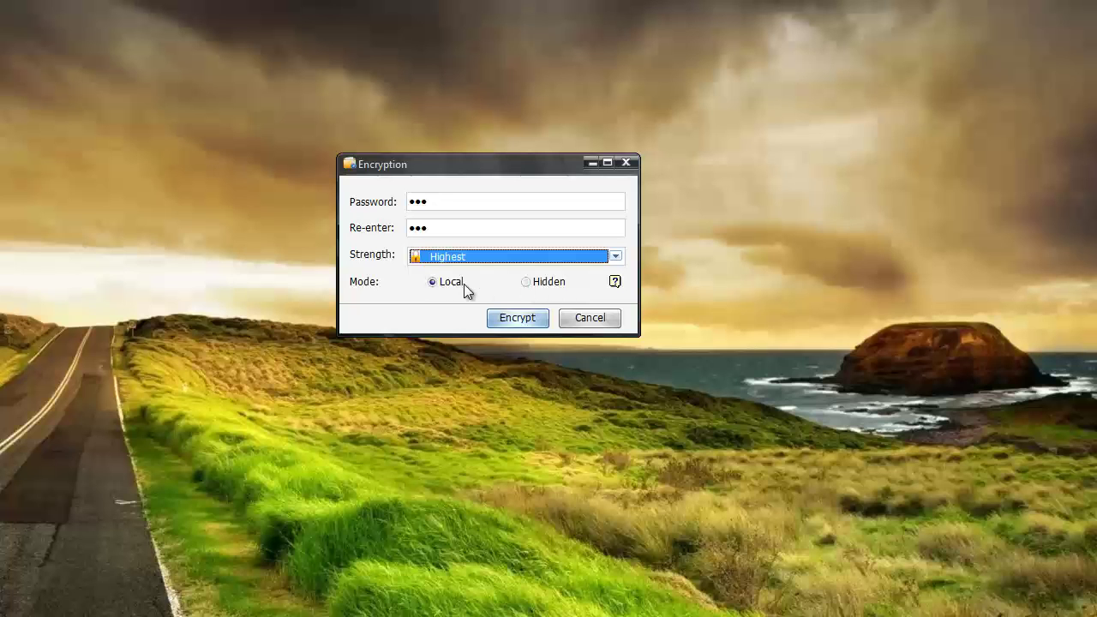
{"action": "left_click", "coordinate": [518, 317]}
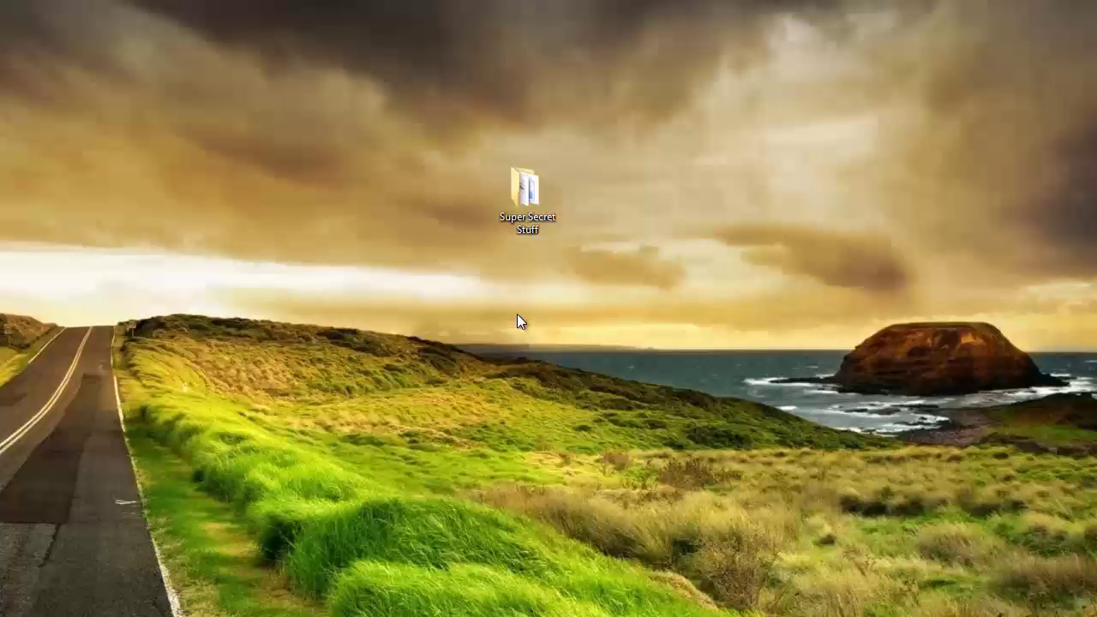
- Reopen Super Secret Stuff and select Confidential.xlsx, now a 67-byte Encrypted Folders item
{"action": "double_click", "coordinate": [528, 199]}
{"action": "left_click", "coordinate": [233, 139]}
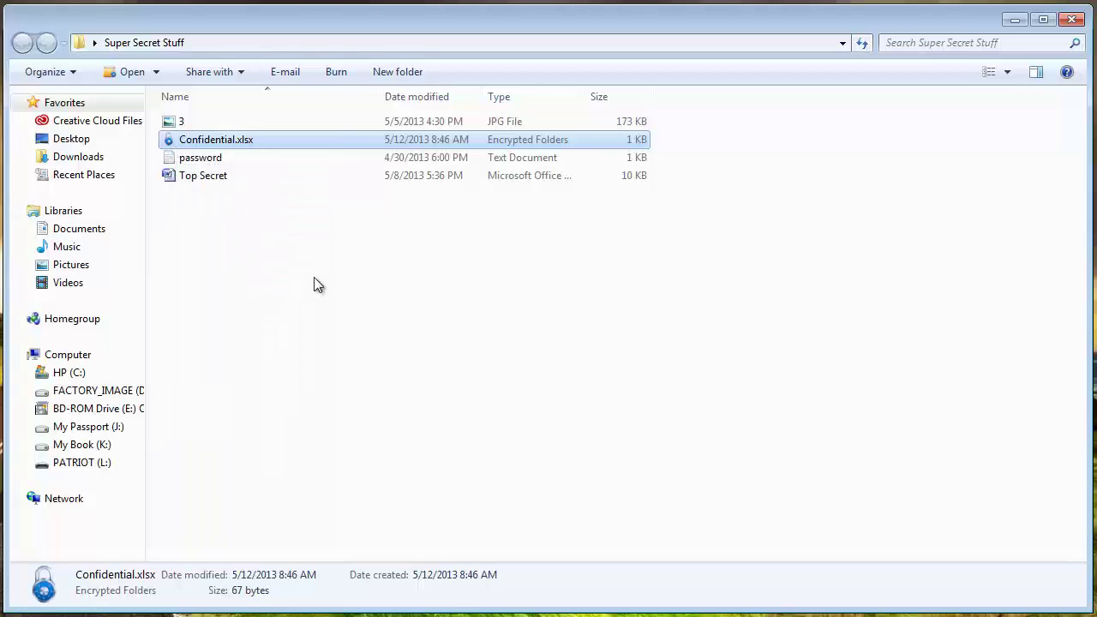
- Open the encrypted Confidential.xlsx to bring up its Decryption prompt in Complete mode
{"action": "double_click", "coordinate": [238, 142]}
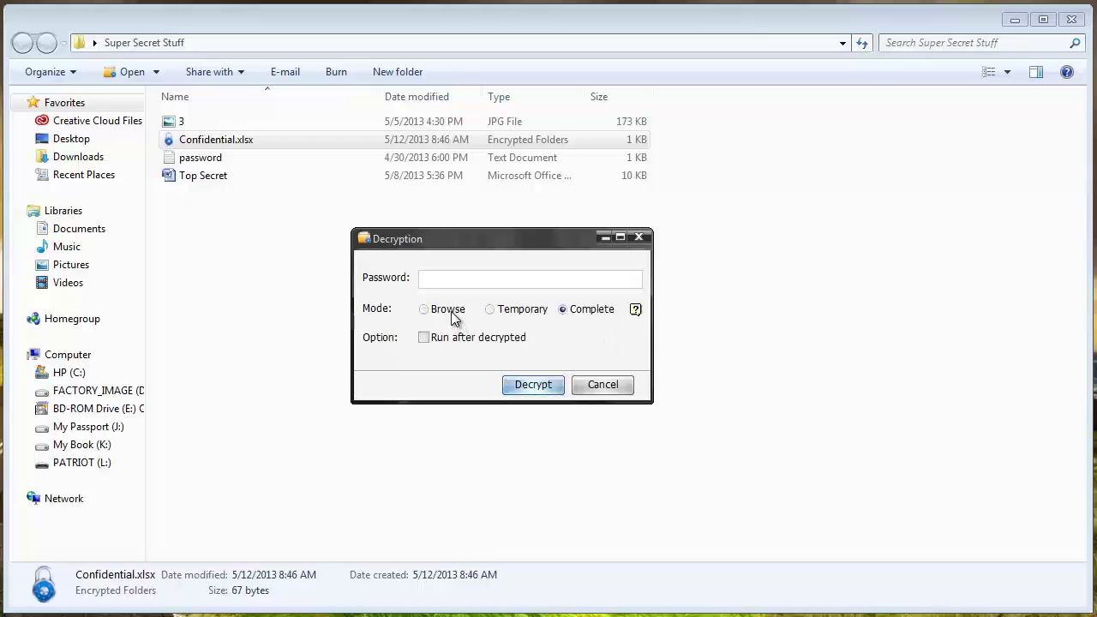
{"action": "mouse_move", "coordinate": [454, 317]}
- Enter the password to decrypt Confidential back to an Excel worksheet, then minimize Explorer
{"action": "type", "text": "pas"}
{"action": "left_click", "coordinate": [532, 390]}
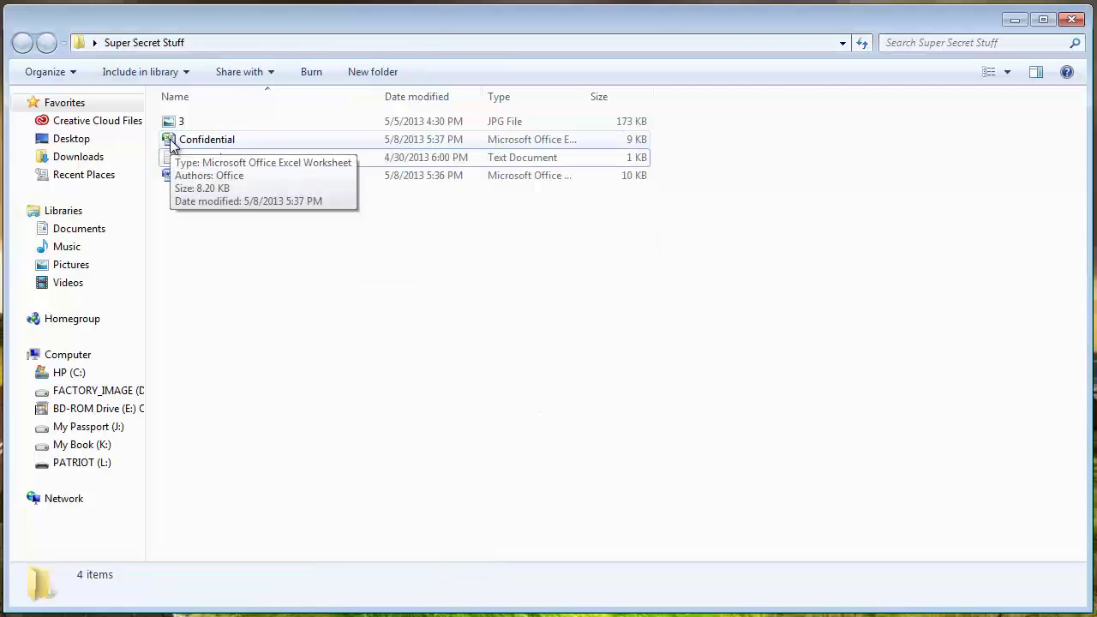
{"action": "left_click", "coordinate": [1014, 19]}
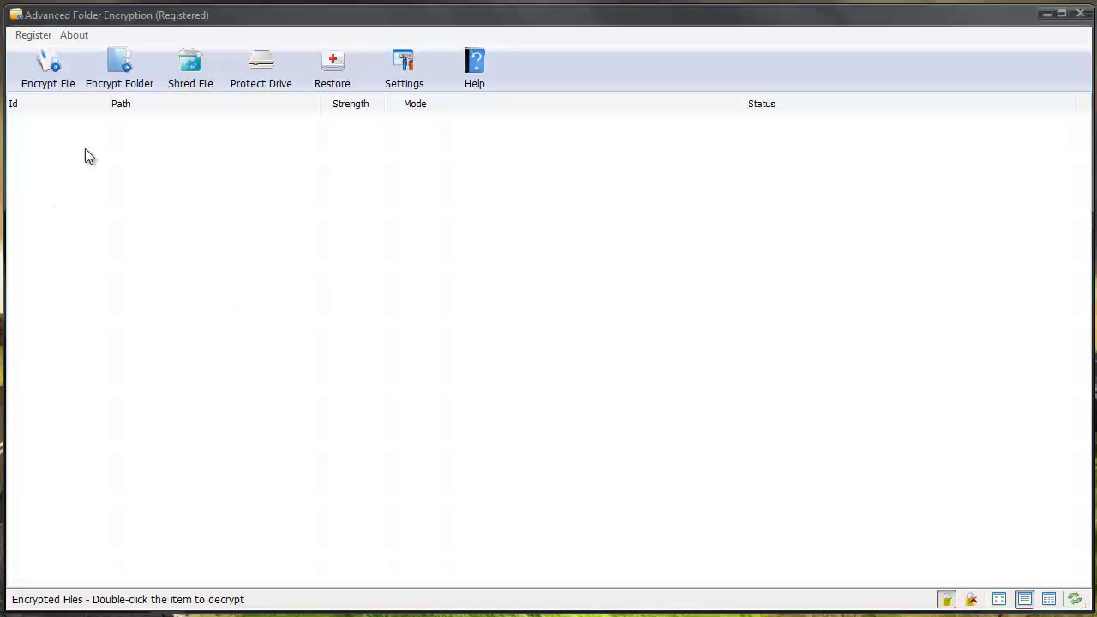
- Load image 3 from Super Secret Stuff and encrypt it with a password in Hidden mode
{"action": "left_click", "coordinate": [49, 68]}
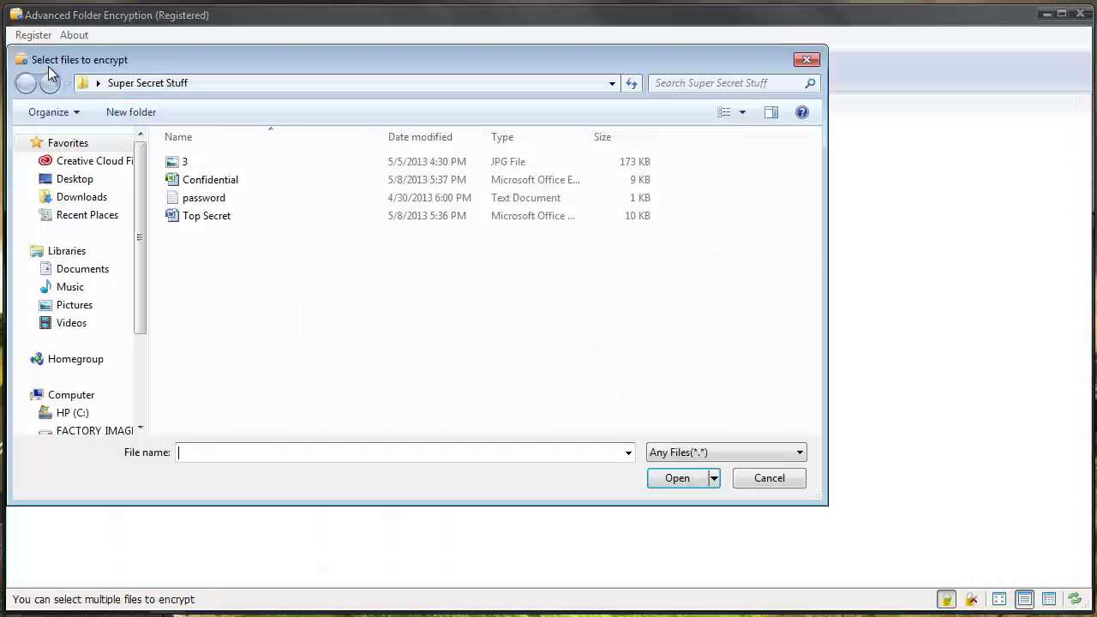
{"action": "left_click", "coordinate": [184, 162]}
{"action": "left_click", "coordinate": [677, 478]}
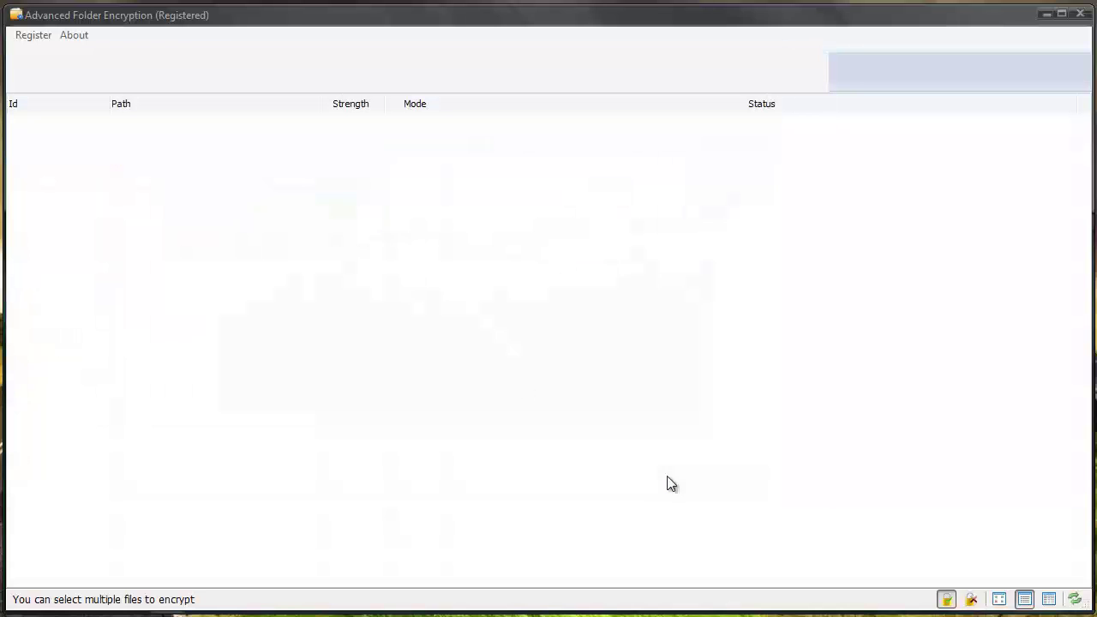
{"action": "type", "text": "123"}
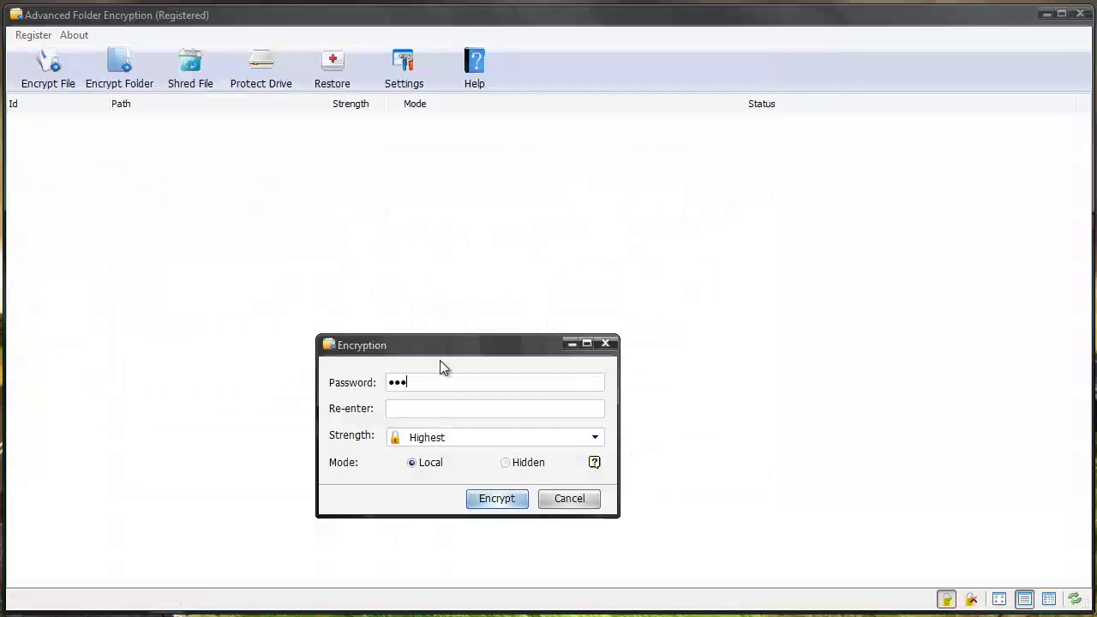
{"action": "type", "text": "123"}
{"action": "left_click", "coordinate": [506, 463]}
{"action": "left_click", "coordinate": [507, 503]}
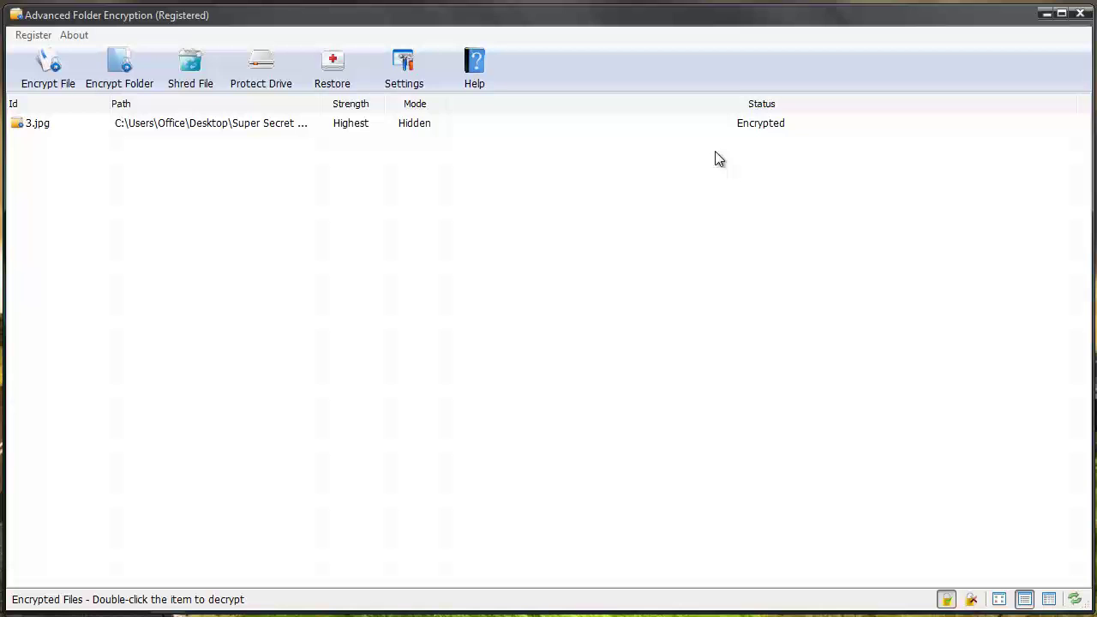
- Check the Super Secret Stuff folder while 3.jpg is hidden, then close it
{"action": "left_click", "coordinate": [1047, 14]}
{"action": "double_click", "coordinate": [504, 195]}
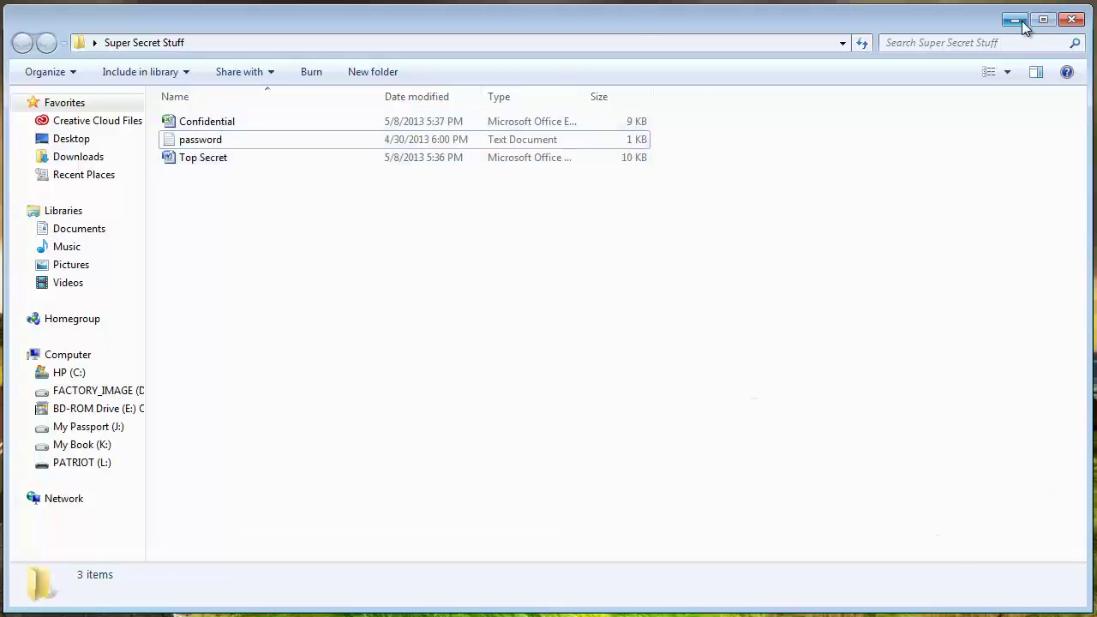
{"action": "key", "text": "alt+F4"}
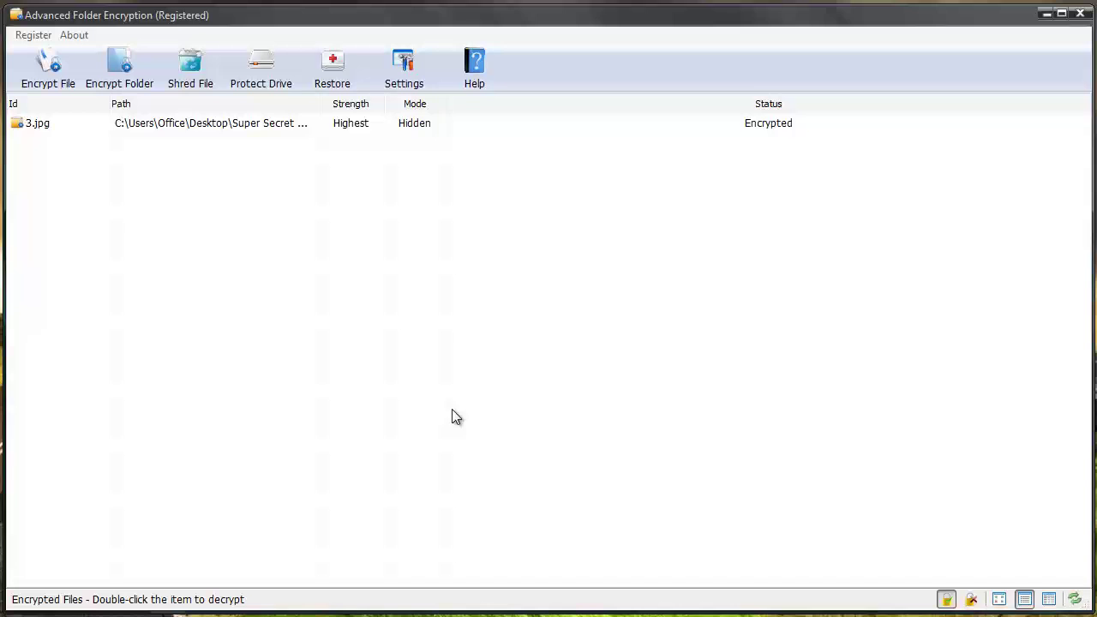
- Decrypt 3.jpg from the encrypted list in Complete mode using its password
{"action": "left_click", "coordinate": [84, 124]}
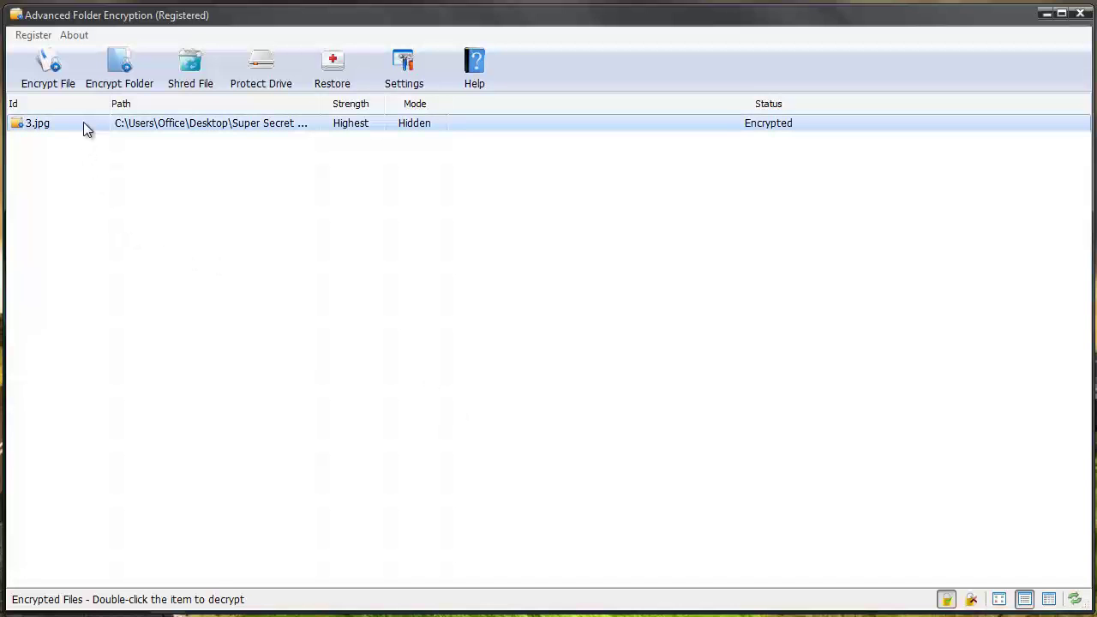
{"action": "right_click", "coordinate": [83, 121]}
{"action": "left_click", "coordinate": [97, 133]}
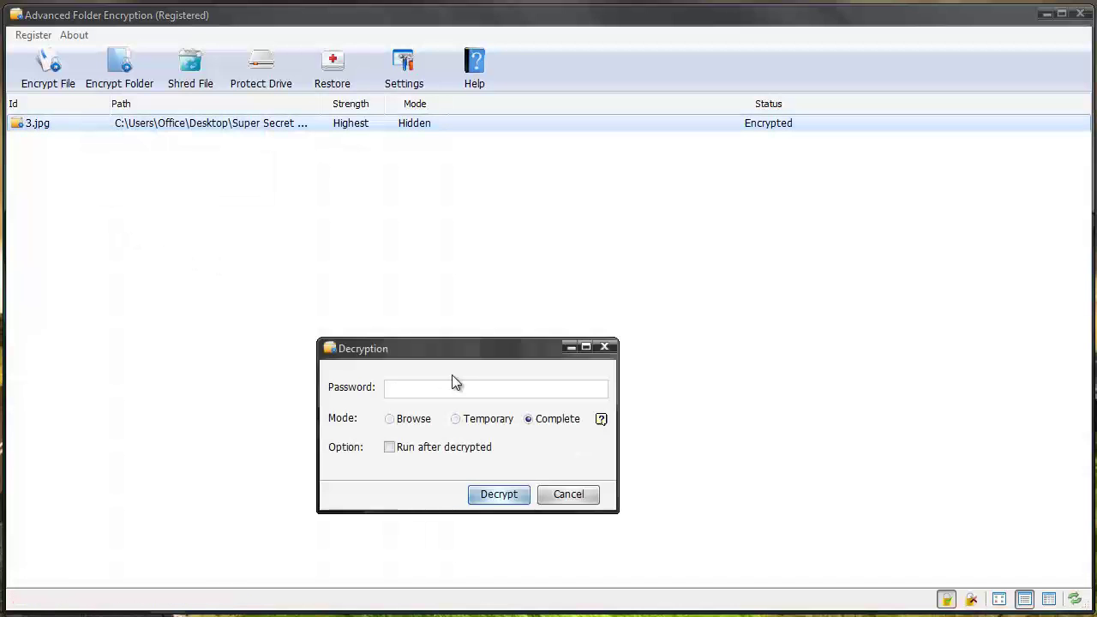
{"action": "type", "text": "123"}
{"action": "left_click", "coordinate": [507, 495]}
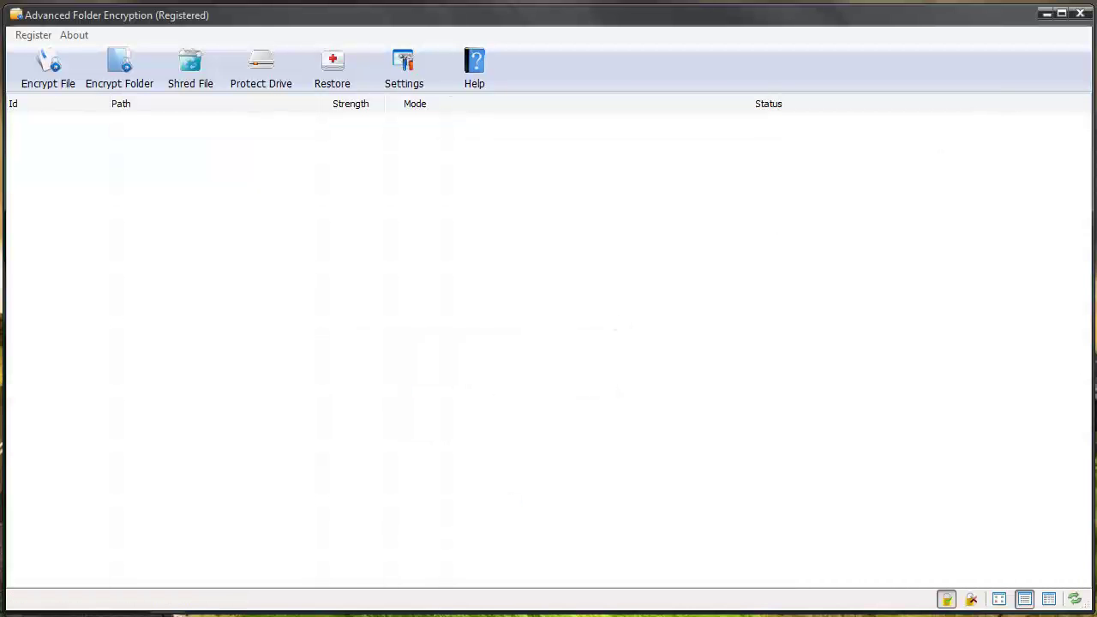
- Close the program and reopen Super Secret Stuff to confirm 3.jpg is back as a 173 KB JPG
{"action": "left_click", "coordinate": [1079, 14]}
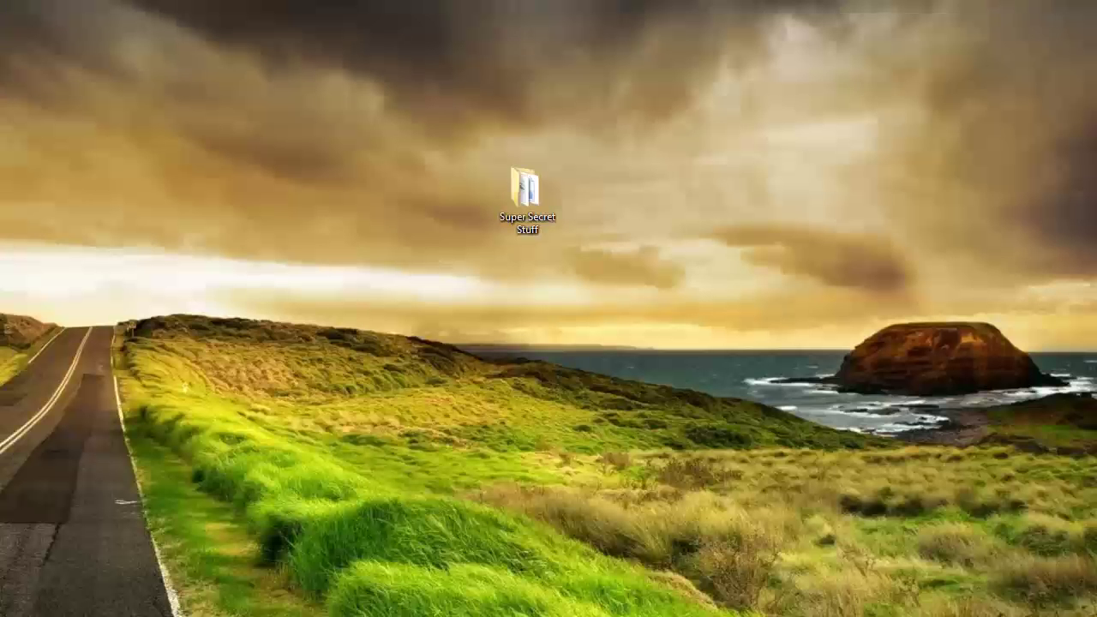
{"action": "double_click", "coordinate": [543, 198]}
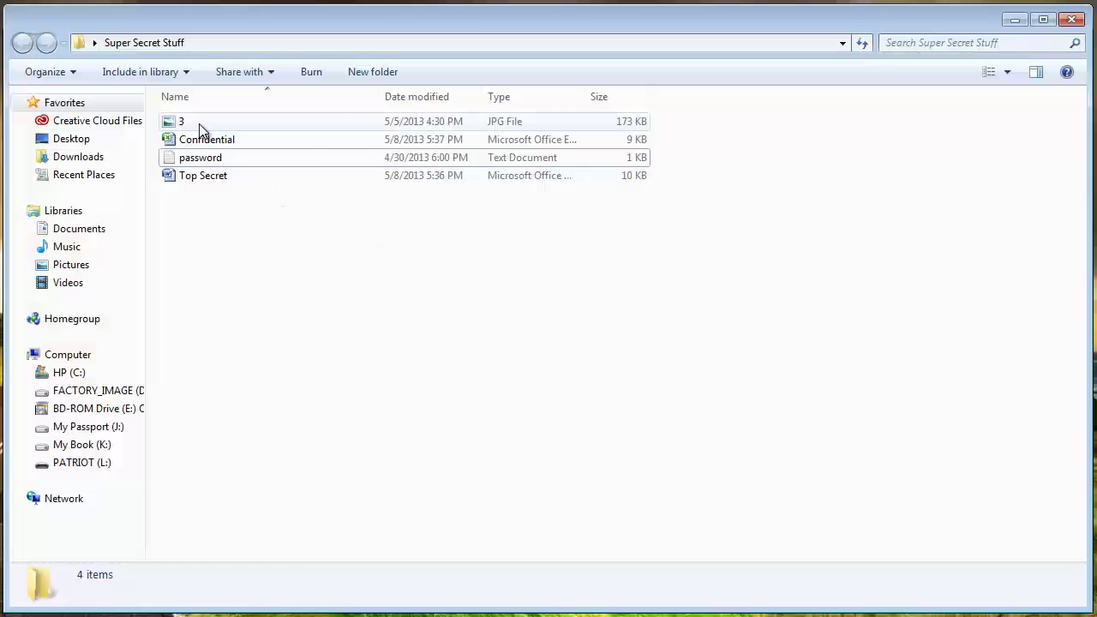
{"action": "left_click", "coordinate": [1012, 18]}
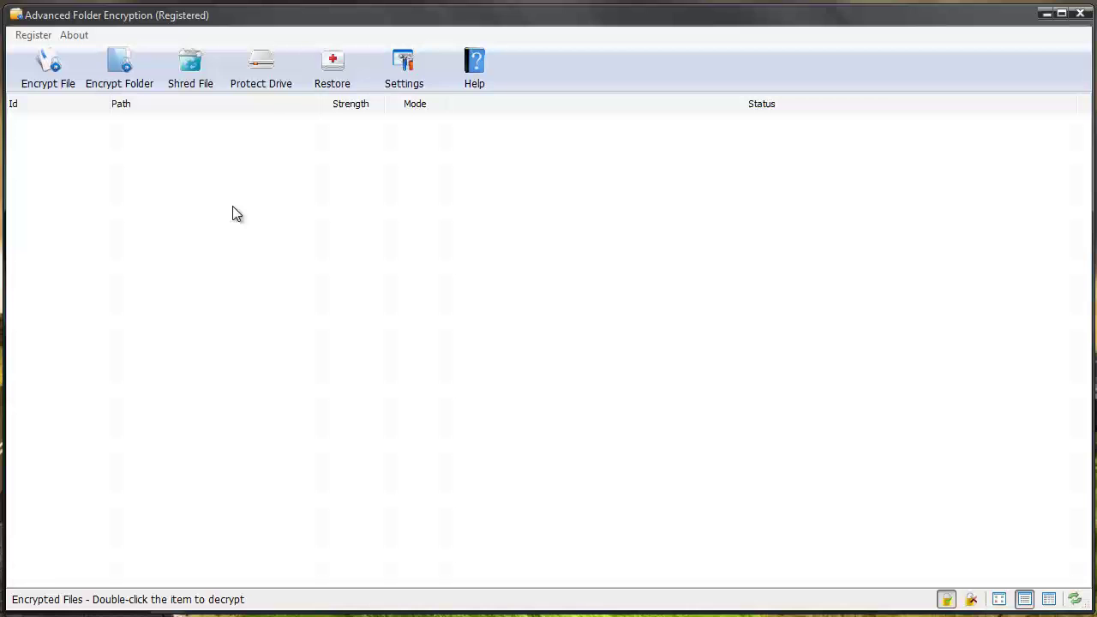
{"action": "left_click", "coordinate": [394, 76]}
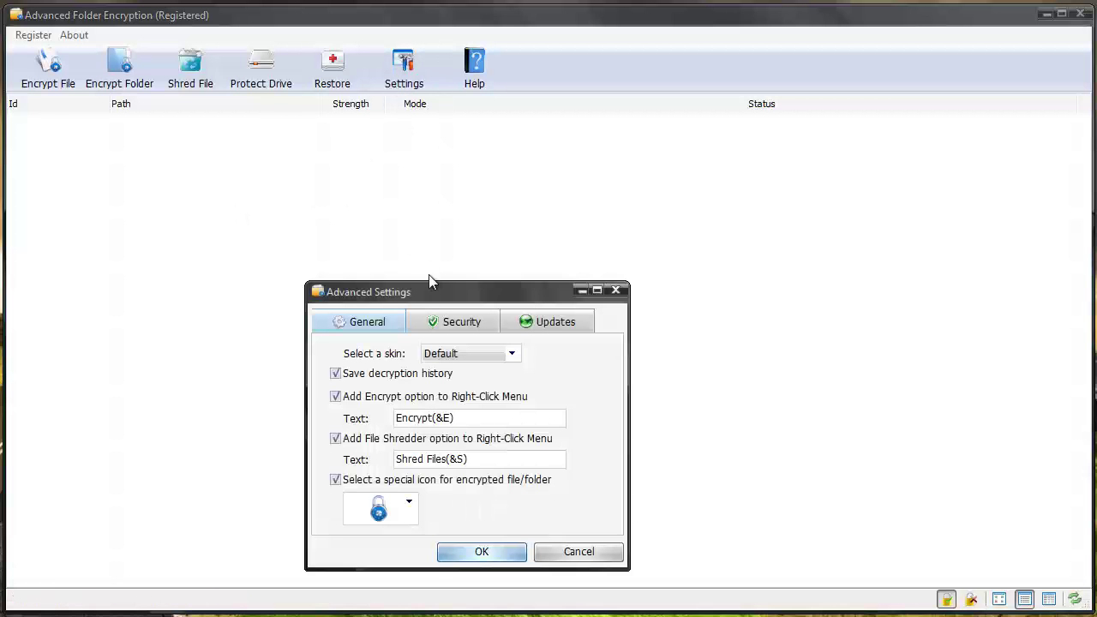
{"action": "left_click", "coordinate": [437, 330]}
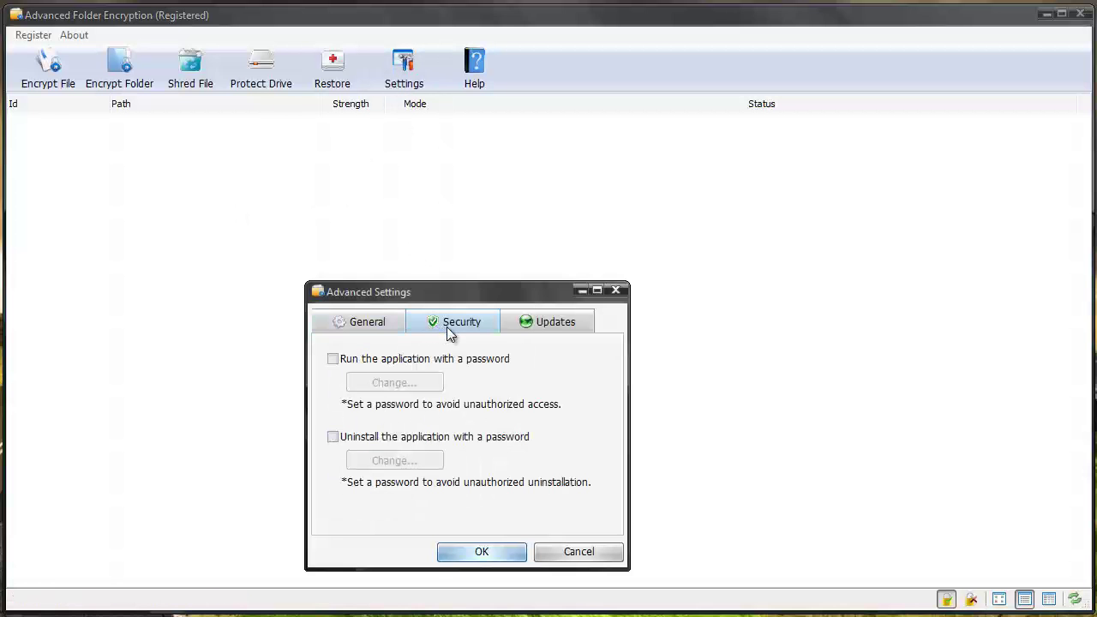
{"action": "left_click", "coordinate": [336, 360]}
{"action": "left_click_drag", "start_coordinate": [418, 347], "coordinate": [420, 362]}
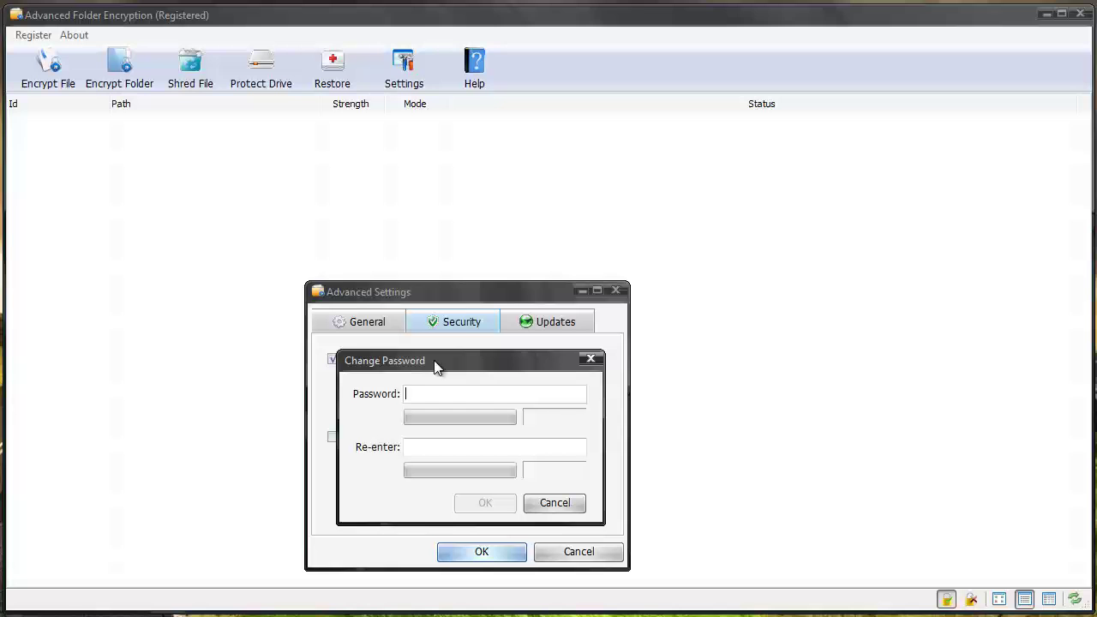
{"action": "left_click", "coordinate": [590, 360]}
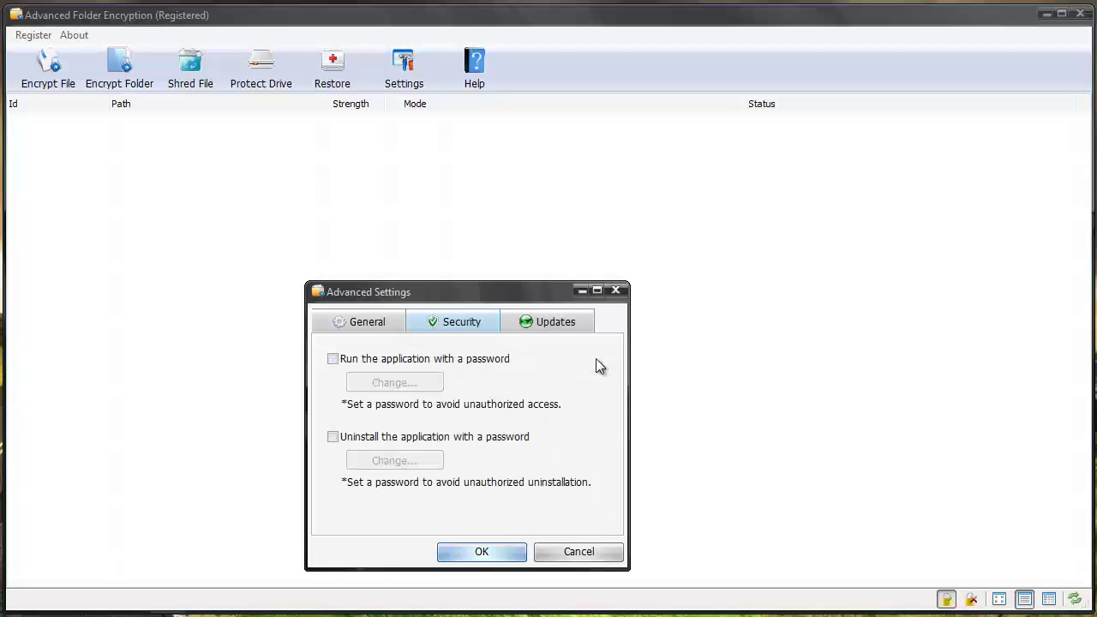
{"action": "left_click", "coordinate": [365, 323]}
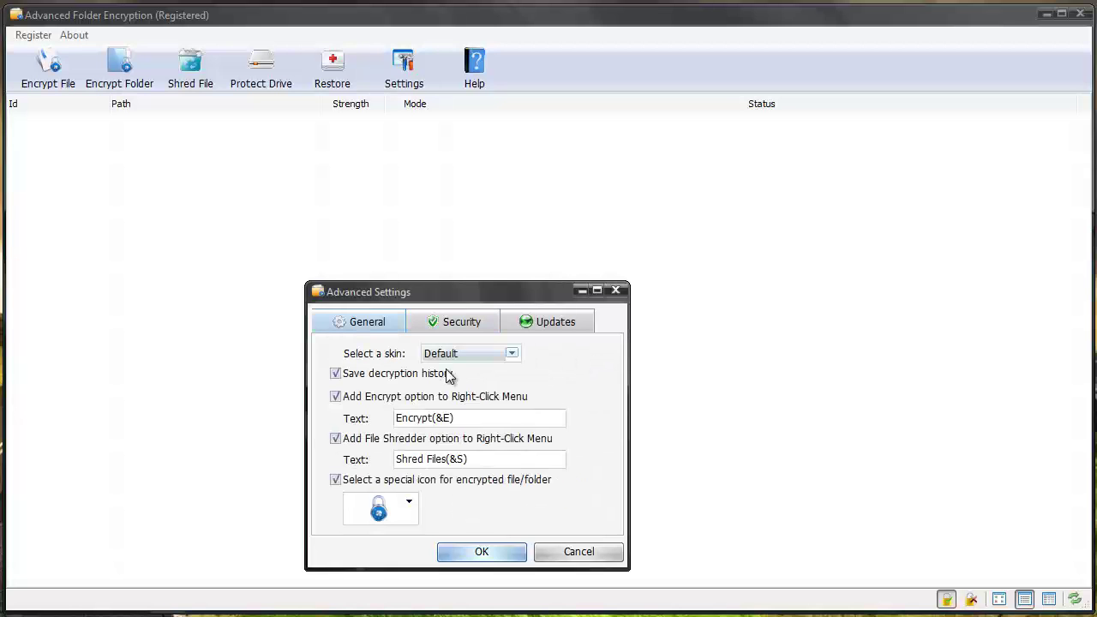
{"action": "left_click", "coordinate": [512, 354]}
{"action": "left_click", "coordinate": [556, 379]}
{"action": "left_click", "coordinate": [409, 503]}
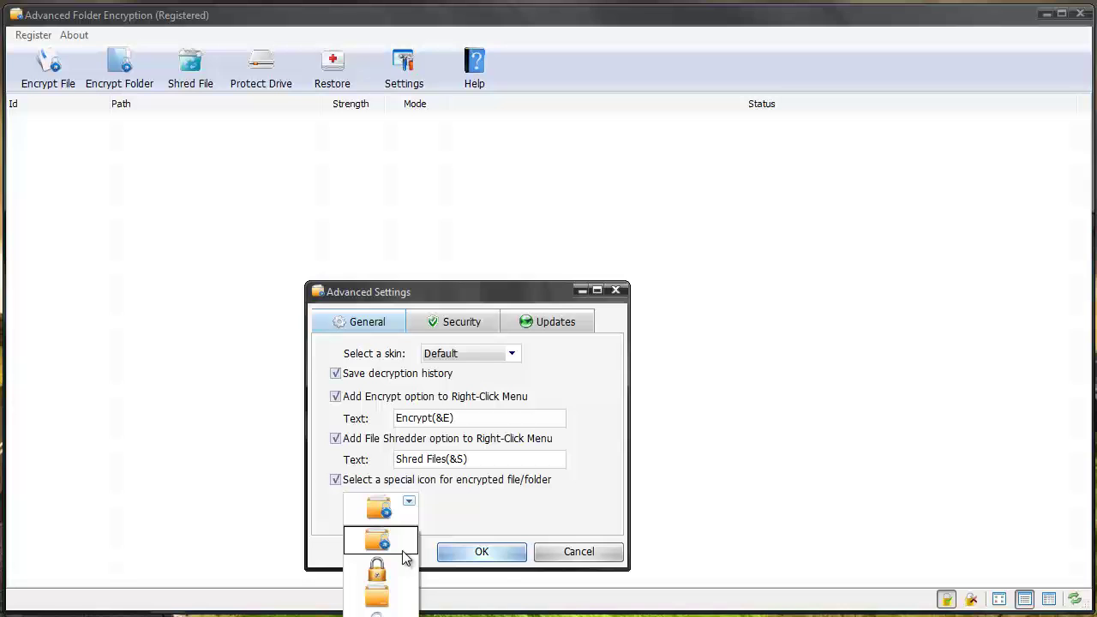
{"action": "left_click", "coordinate": [445, 504]}
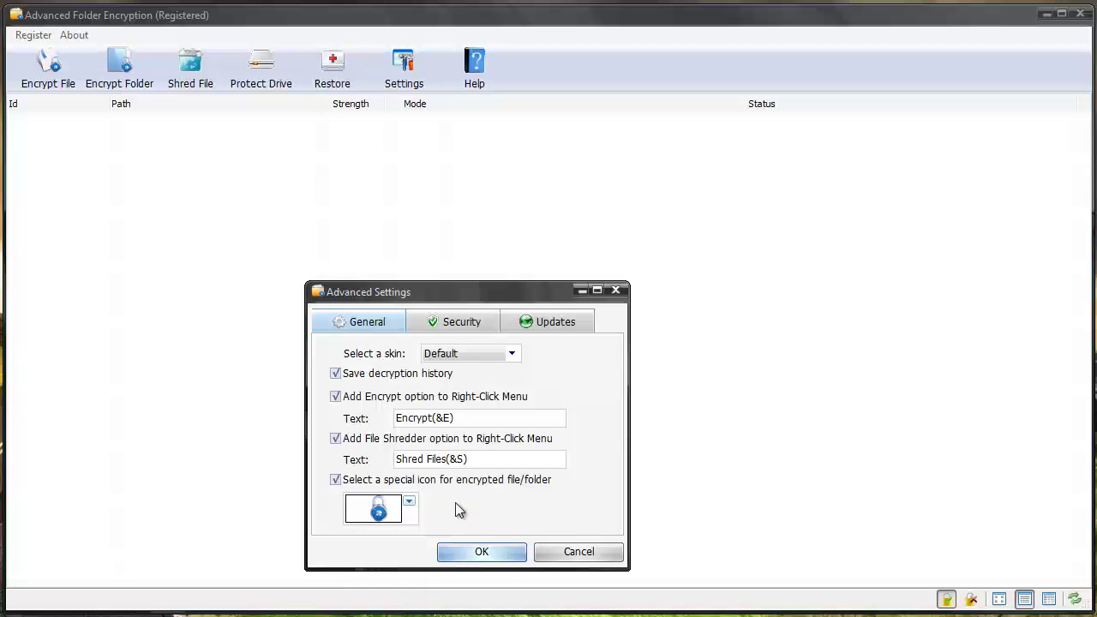
{"action": "left_click", "coordinate": [470, 554]}
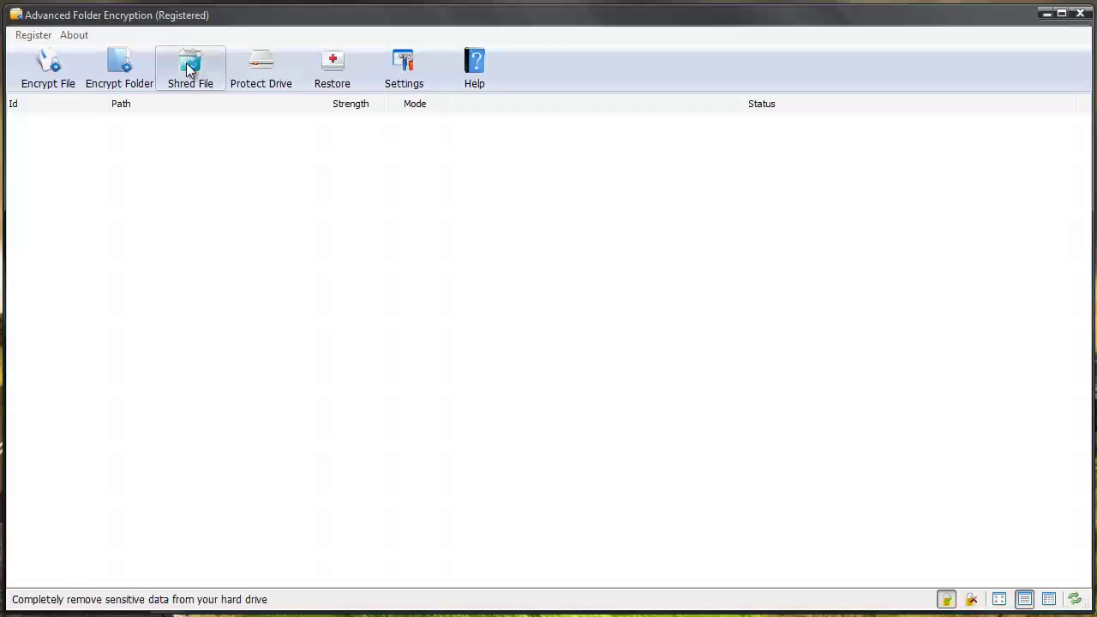
{"action": "left_click", "coordinate": [281, 63]}
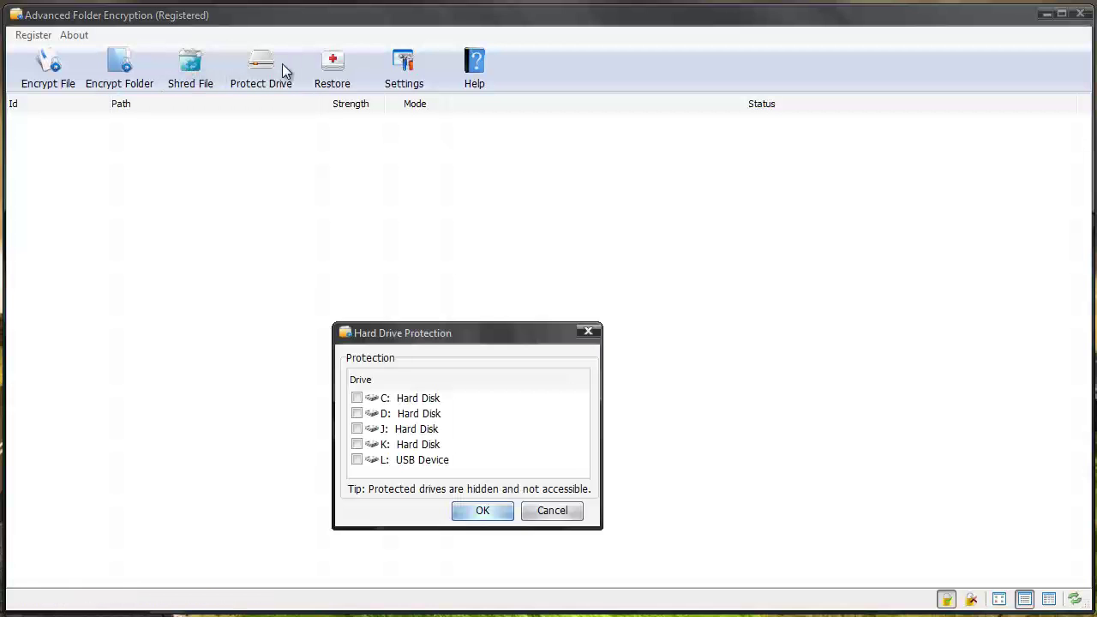
{"action": "left_click_drag", "start_coordinate": [417, 337], "coordinate": [439, 206]}
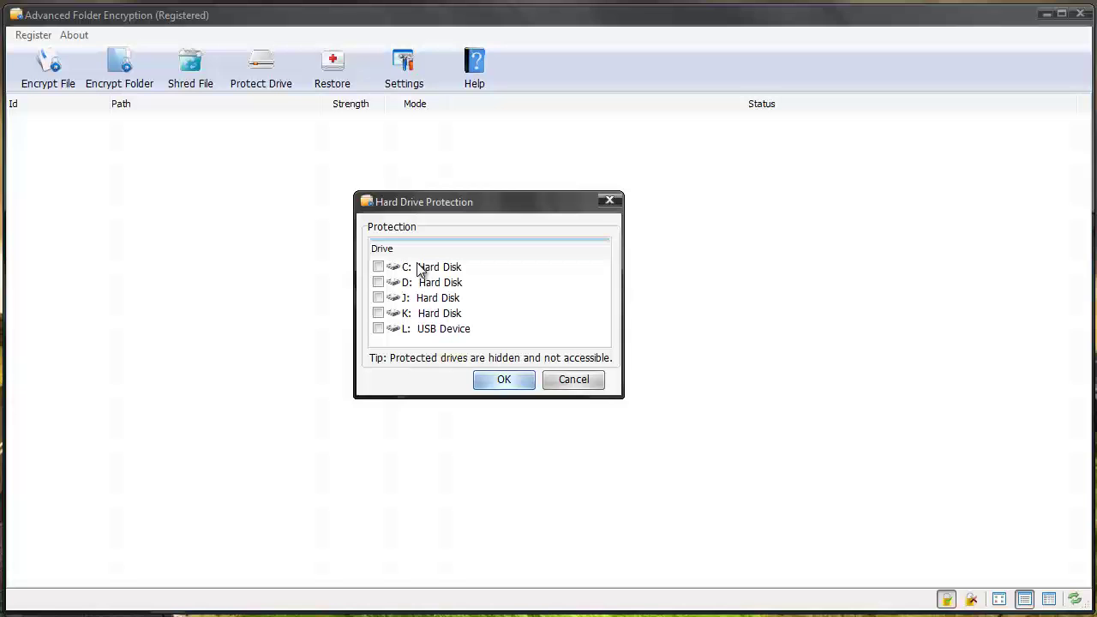
{"action": "left_click", "coordinate": [378, 267]}
{"action": "left_click", "coordinate": [377, 268]}
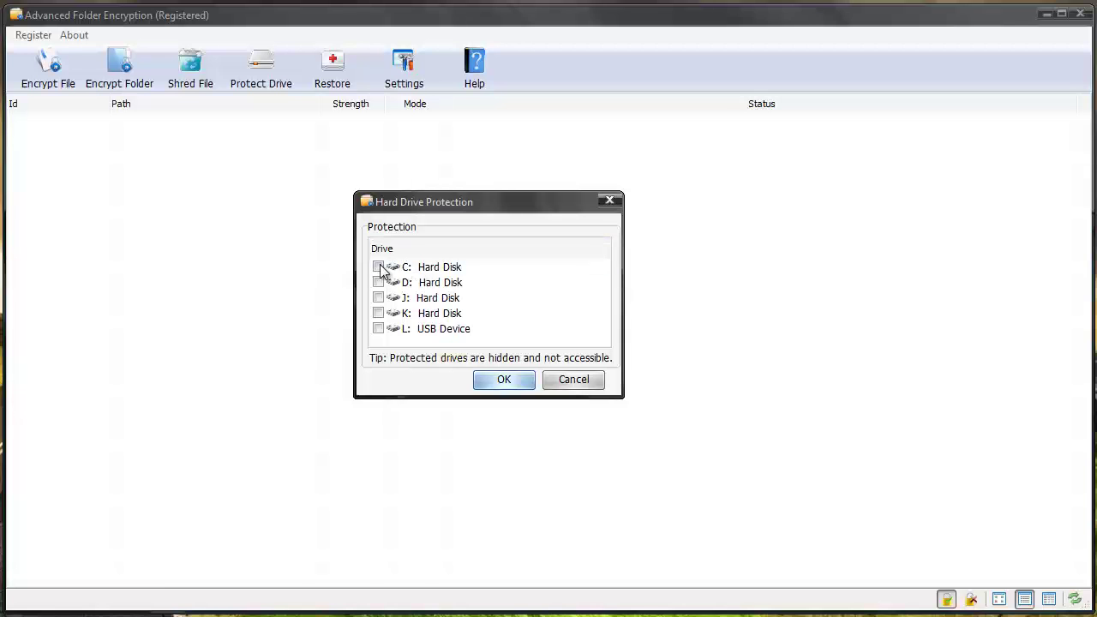
{"action": "left_click", "coordinate": [574, 380]}
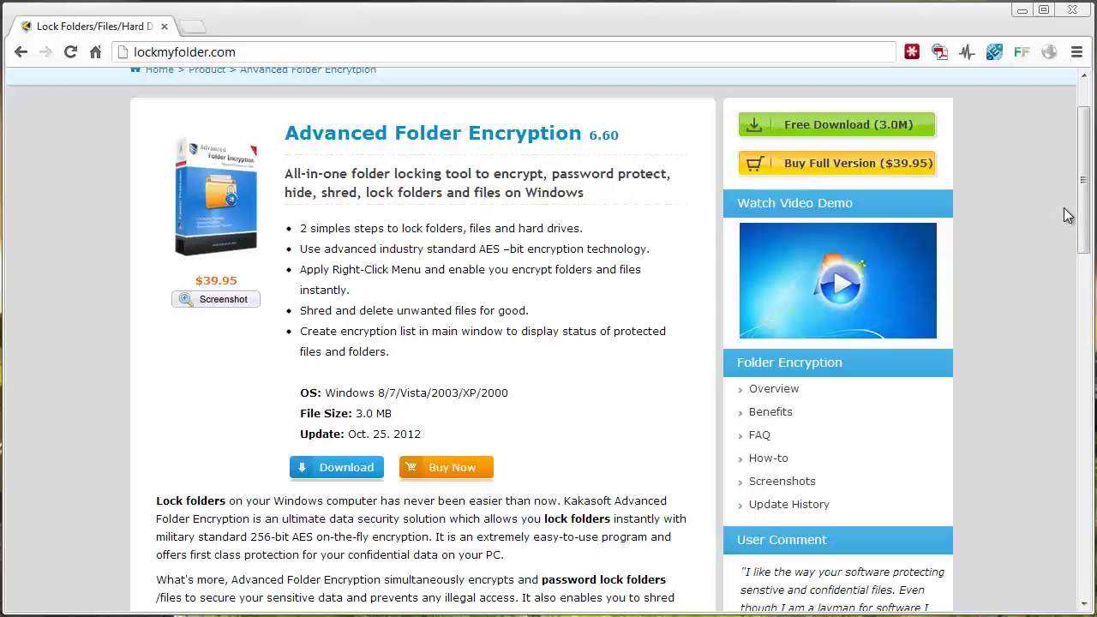
{"action": "left_click_drag", "start_coordinate": [1082, 250], "coordinate": [1055, 206]}
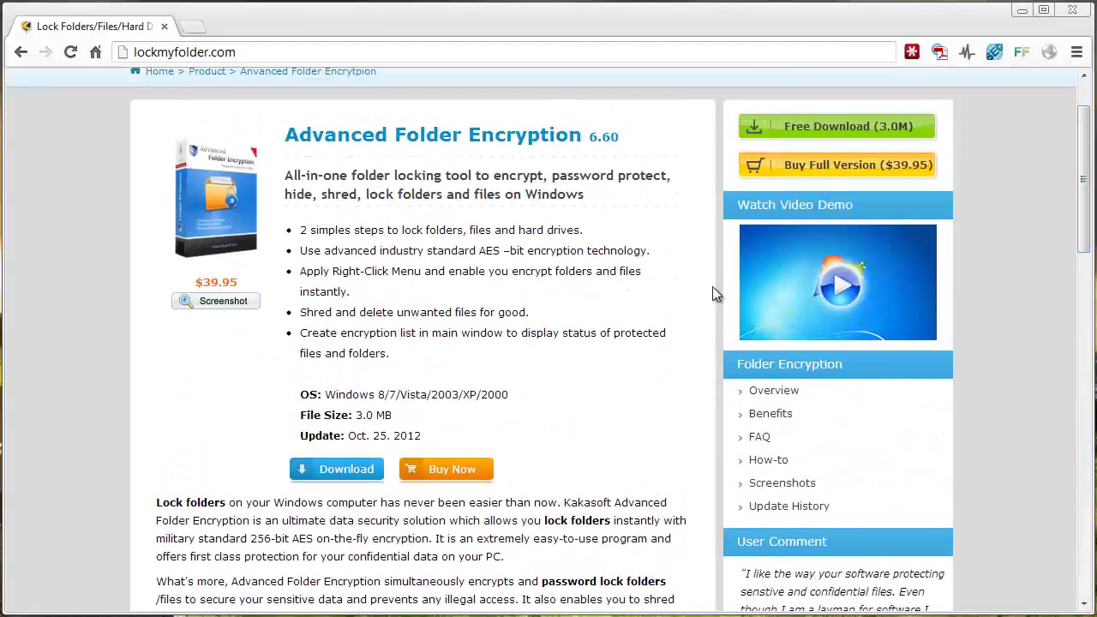